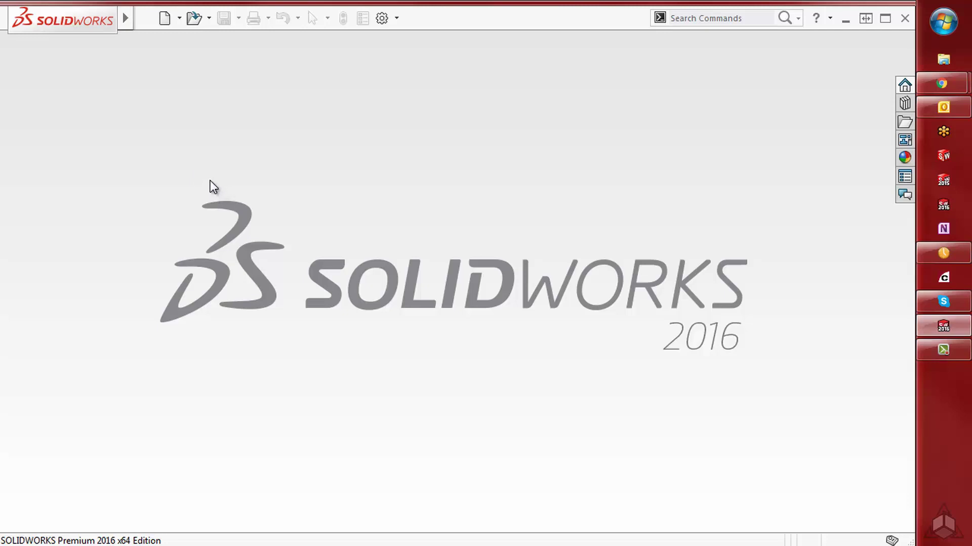
Step: Check the SOLIDWORKS menus and Resources panel for a save/restore settings command, then close them
mouse_move(89, 21)
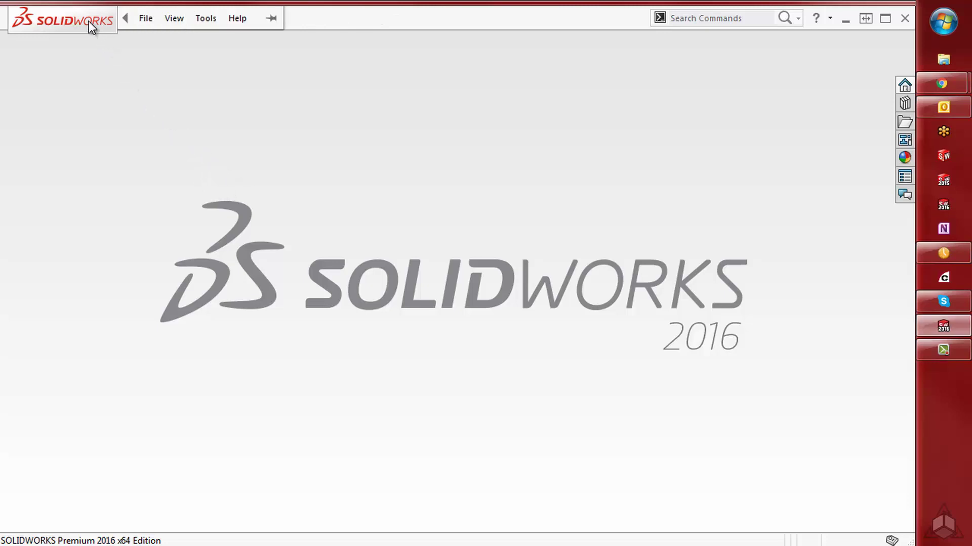
left_click(180, 19)
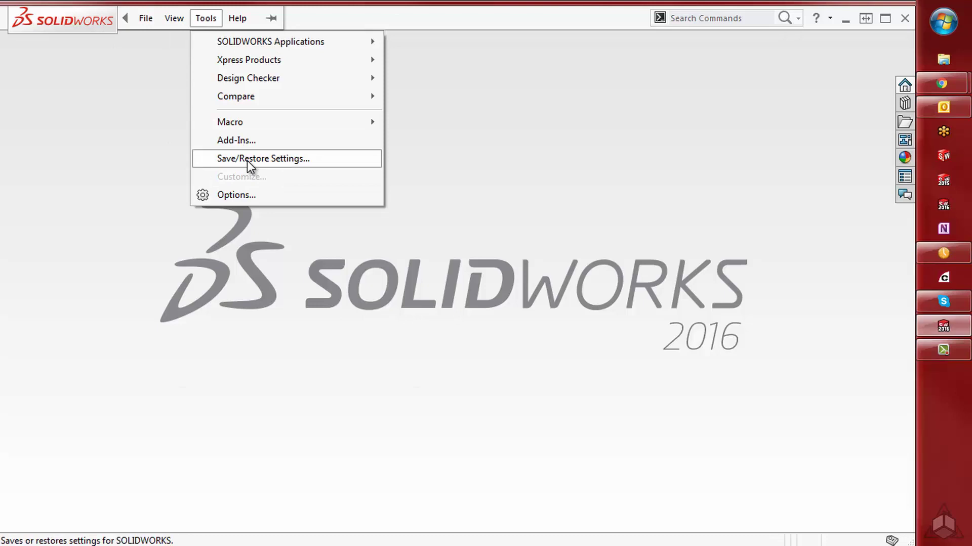
left_click(480, 172)
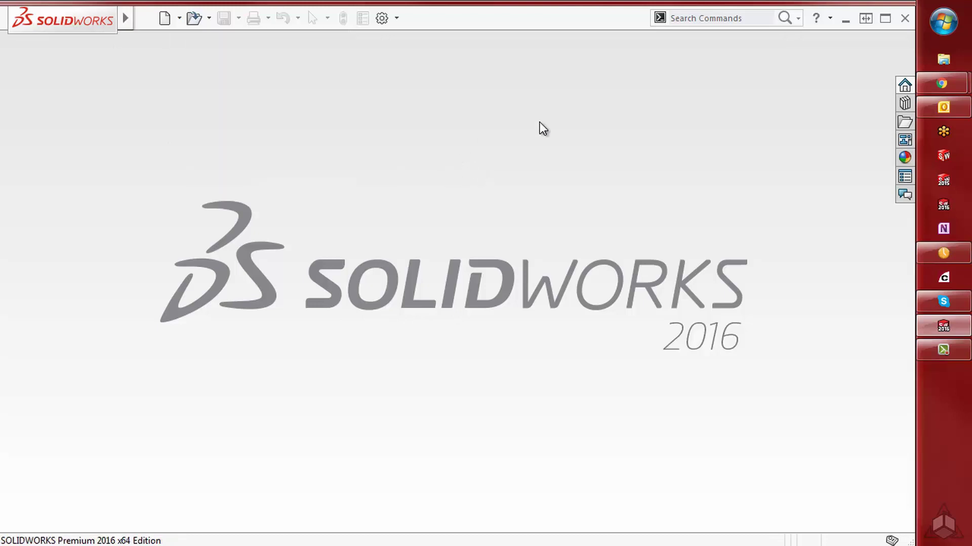
left_click(904, 85)
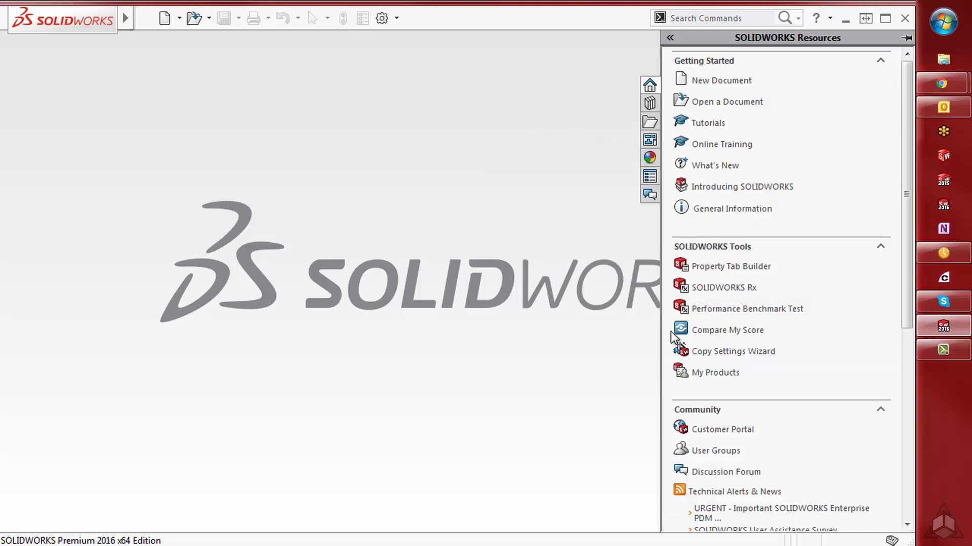
left_click(609, 319)
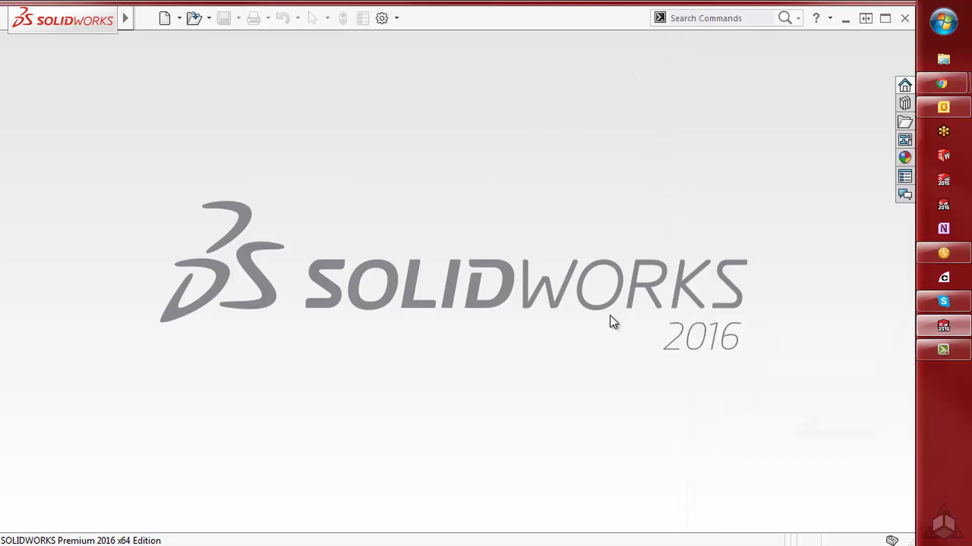
Step: Launch Copy Settings Wizard 2016 from Start > SOLIDWORKS 2016 > SOLIDWORKS Tools and move its window aside
left_click(943, 21)
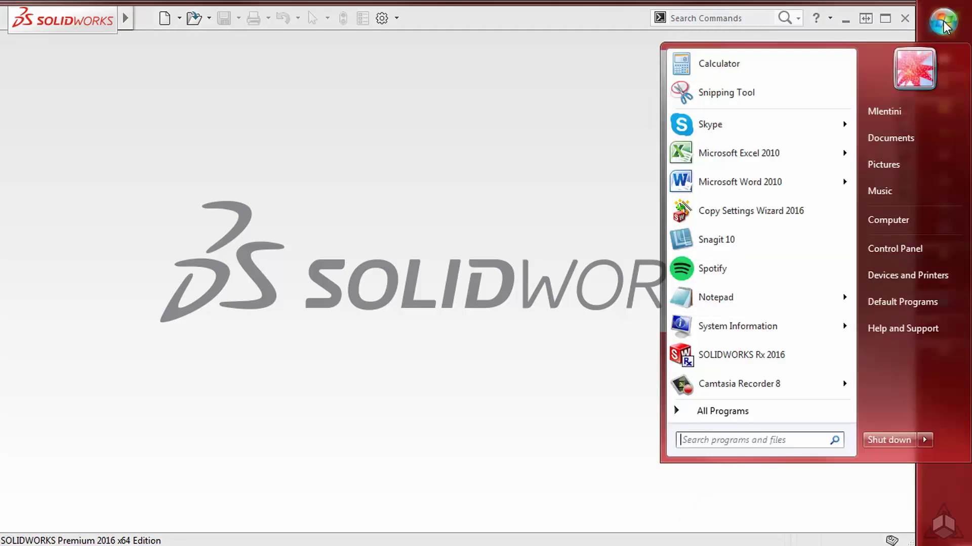
left_click(780, 410)
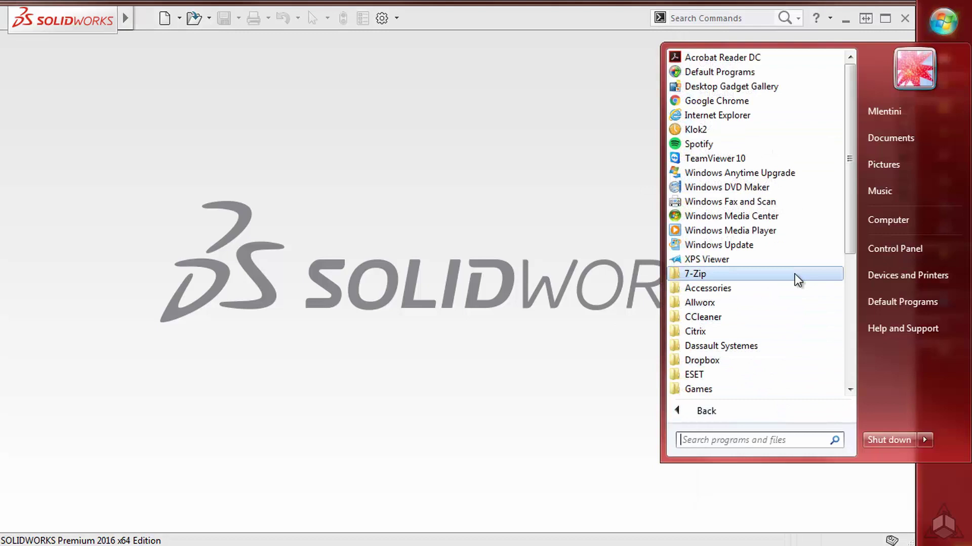
scroll(794, 274, "down", 5)
left_click(744, 317)
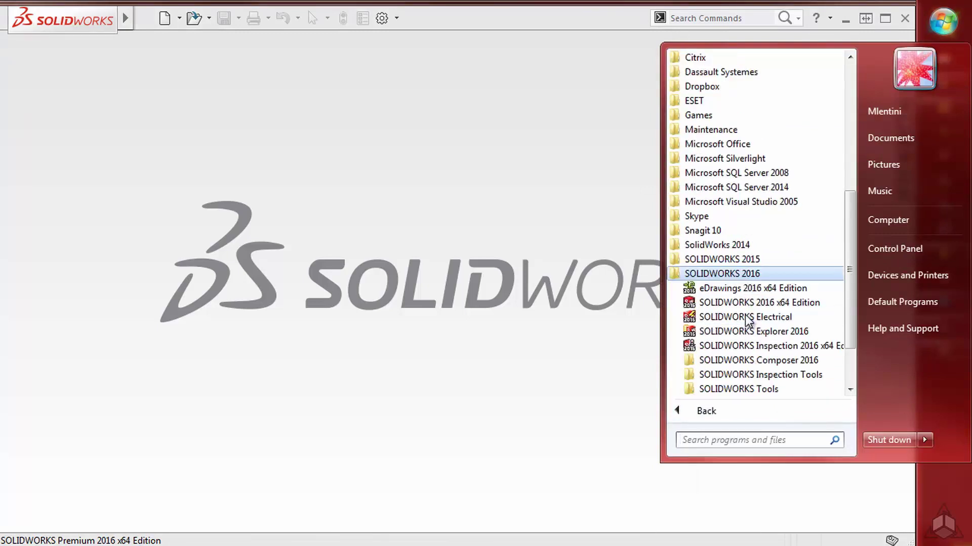
left_click(731, 389)
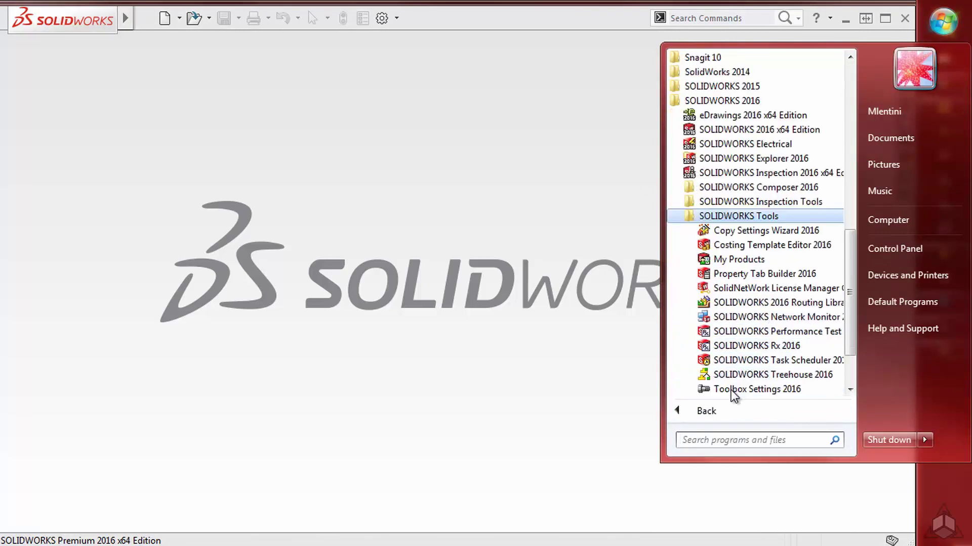
left_click(749, 231)
left_click_drag(449, 161, 580, 119)
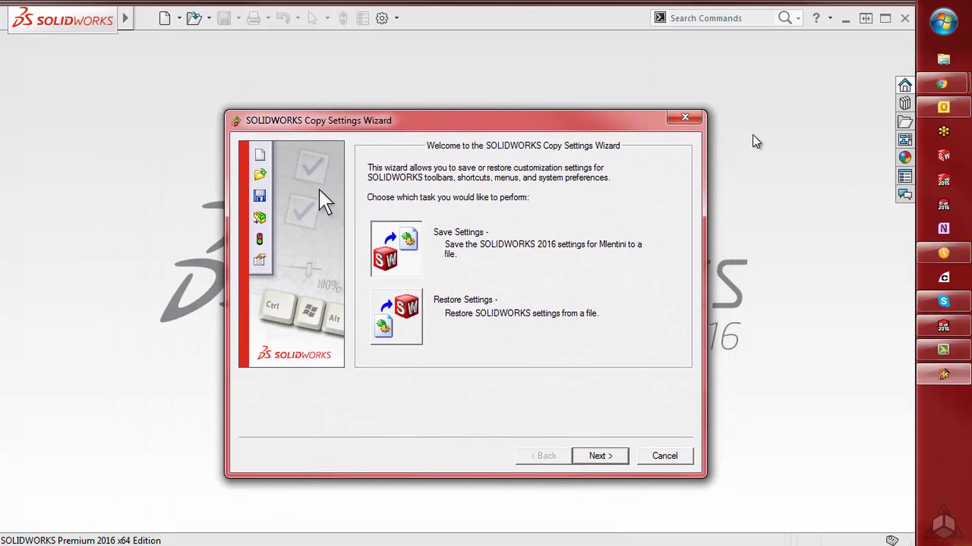
Step: Close SOLIDWORKS, choose Save Settings, and set the Desktop as the save location for mindyswsettings.sldreg
left_click(905, 18)
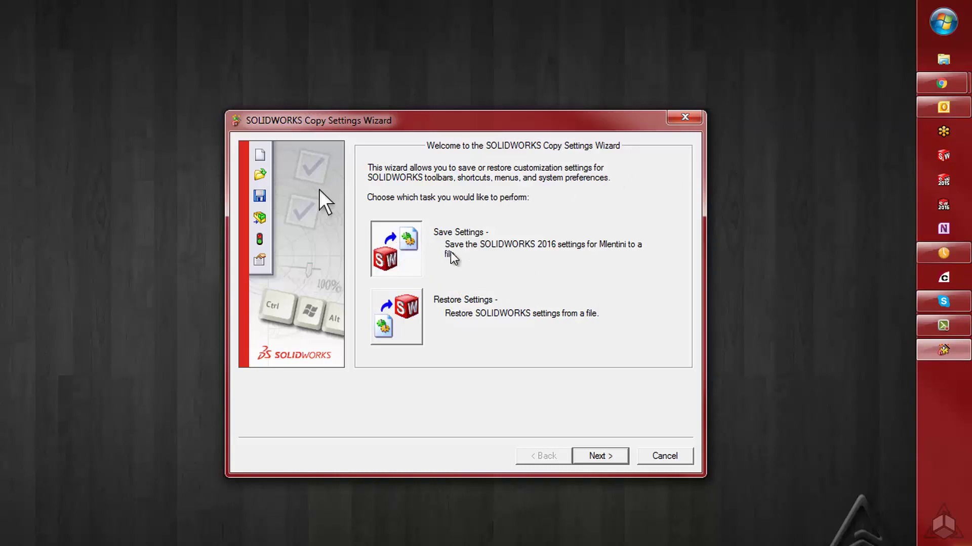
left_click(608, 459)
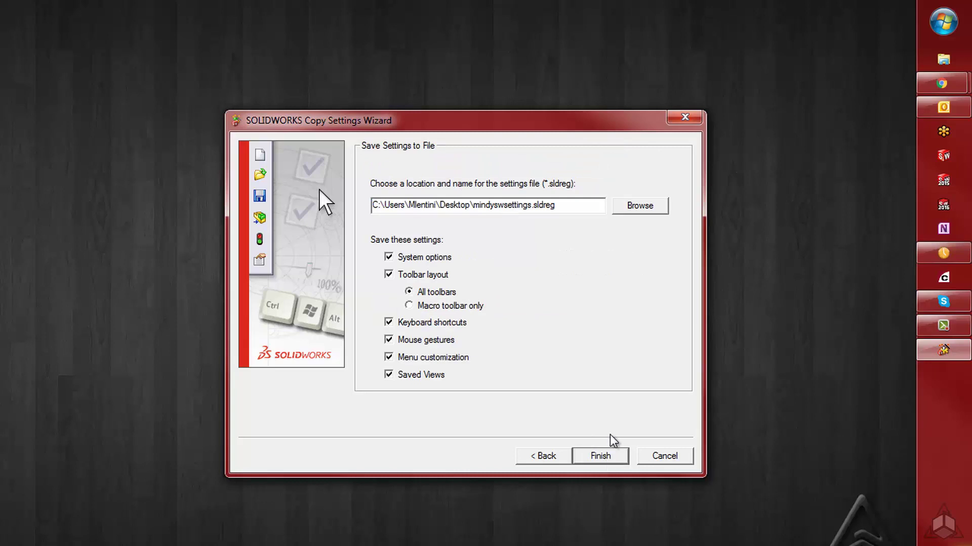
left_click(640, 207)
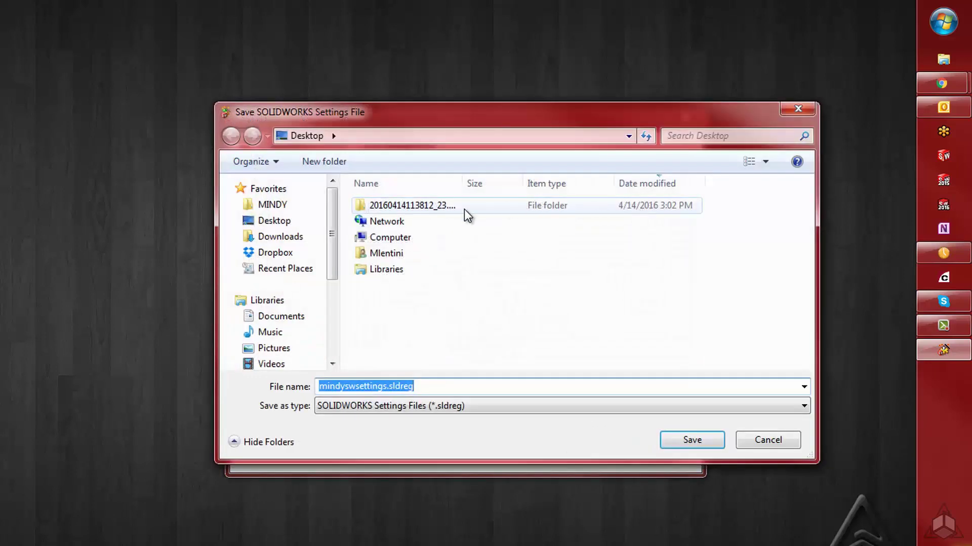
left_click(293, 222)
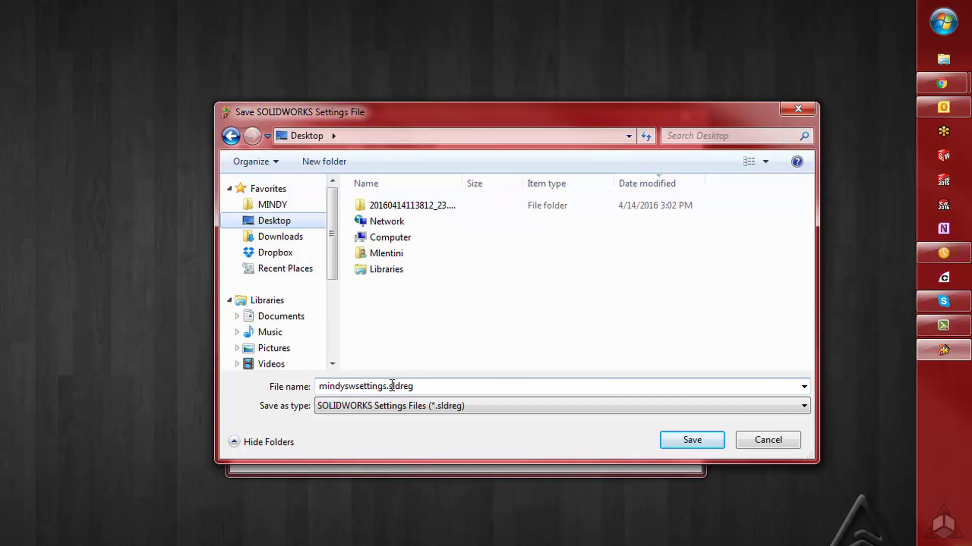
Step: Save mindyswsettings.sldreg with all settings checked, finish, and confirm the completion message
left_click(703, 439)
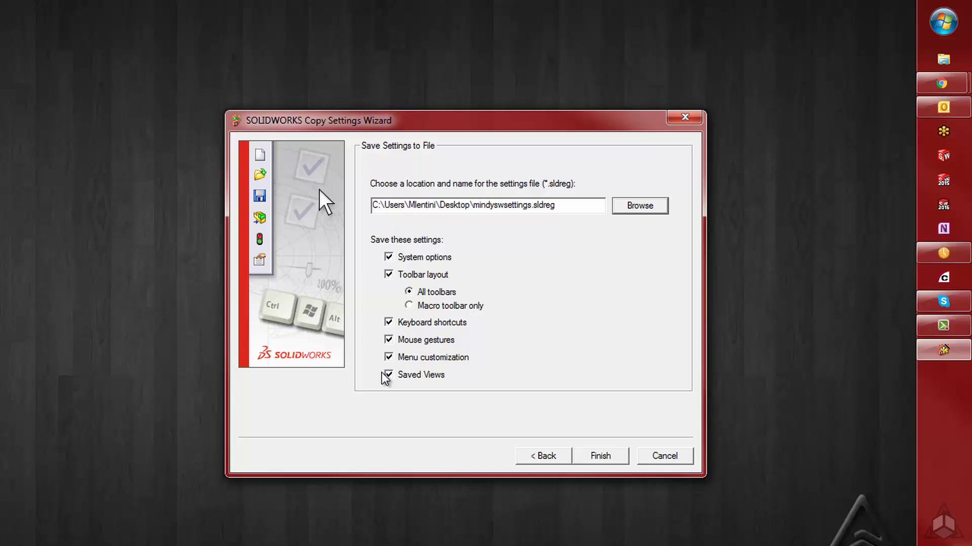
left_click(605, 456)
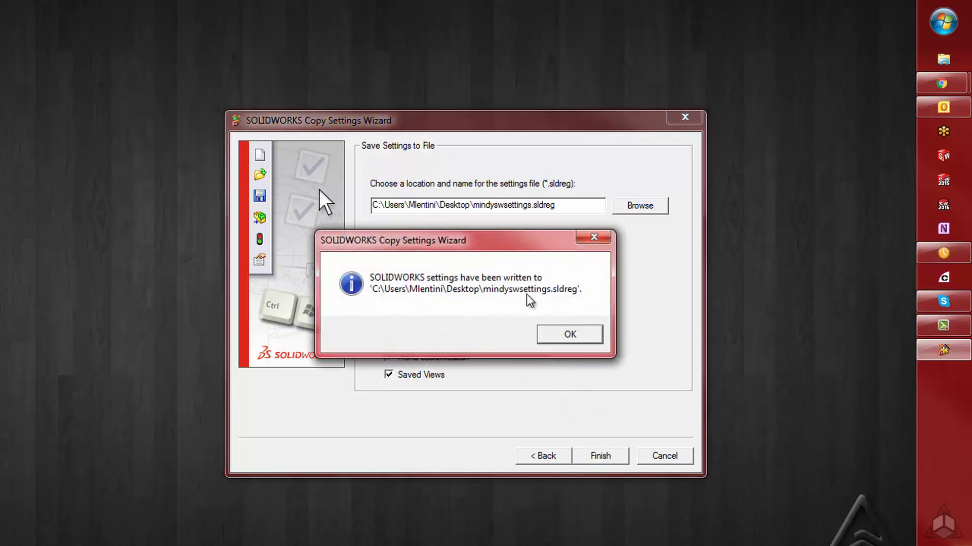
left_click(574, 336)
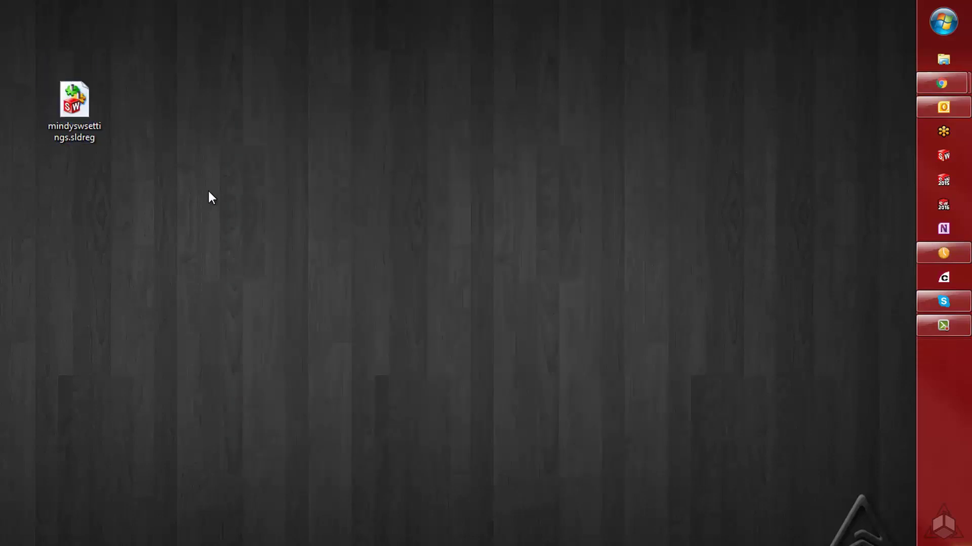
Step: Relaunch Copy Settings Wizard 2016 via Start > All Programs > SOLIDWORKS 2016 > SOLIDWORKS Tools
left_click(943, 21)
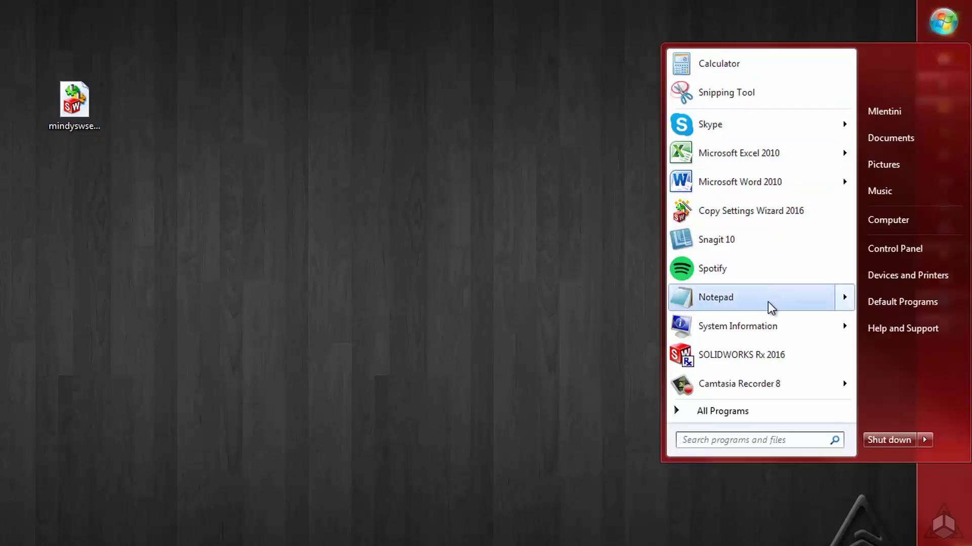
left_click(686, 410)
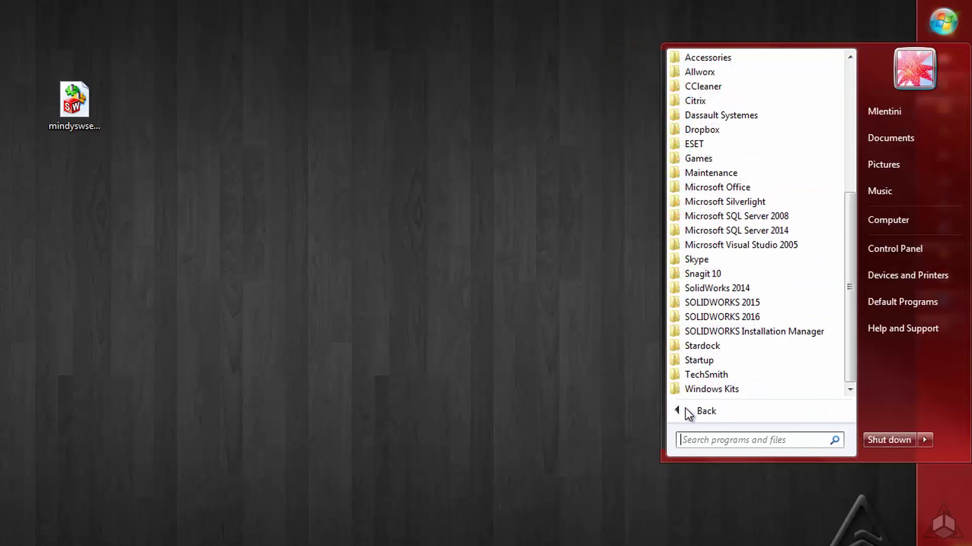
left_click(733, 317)
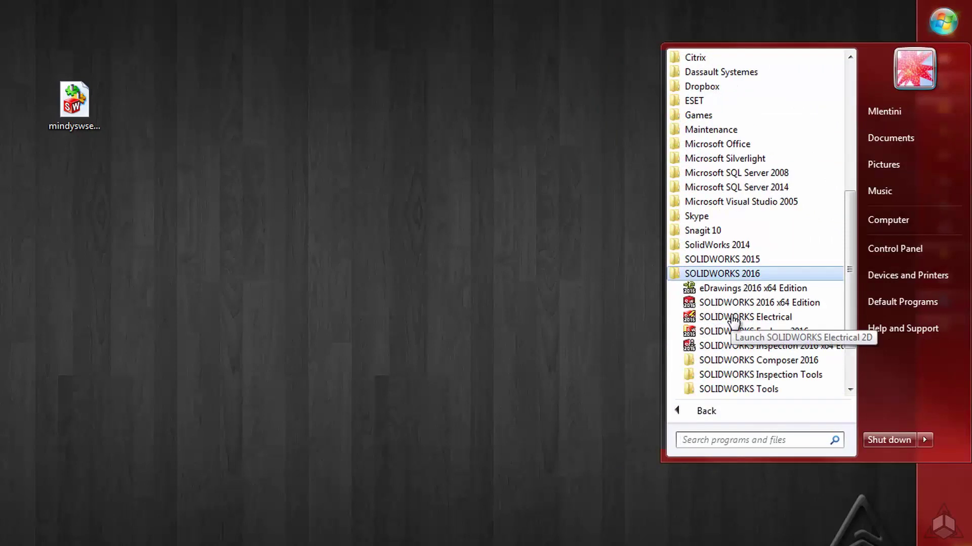
left_click(736, 390)
left_click(749, 231)
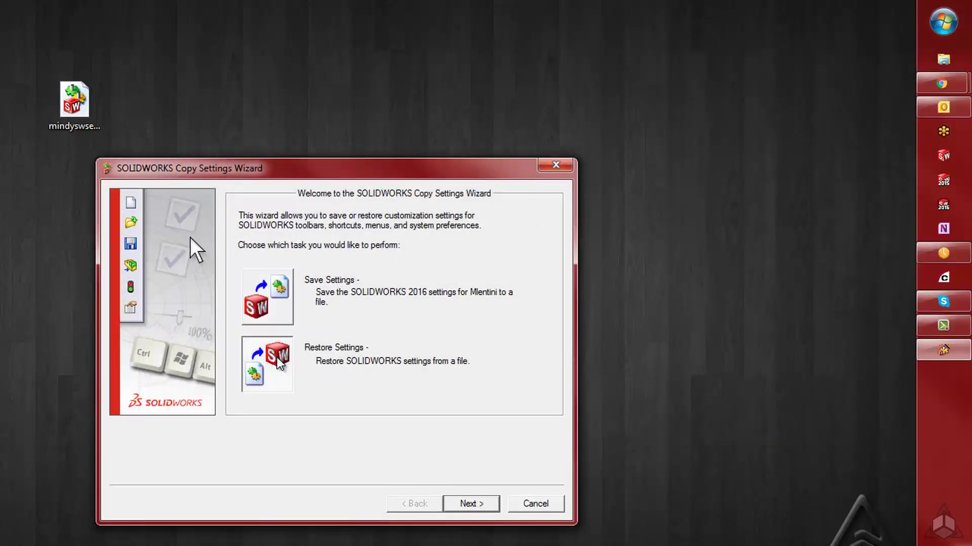
Step: Choose Restore Settings, load mindyswsettings.sldreg from the Desktop, and include Mouse gestures
left_click(471, 504)
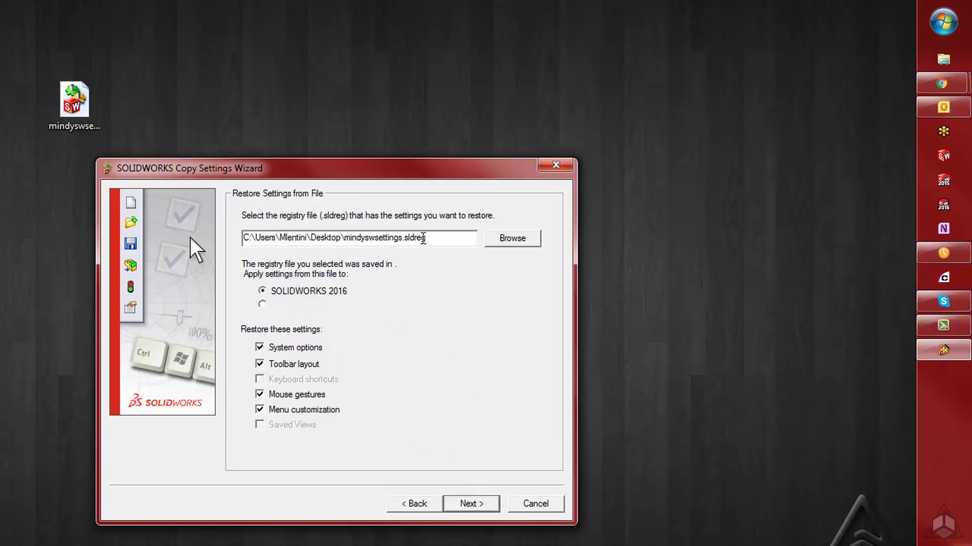
left_click(512, 238)
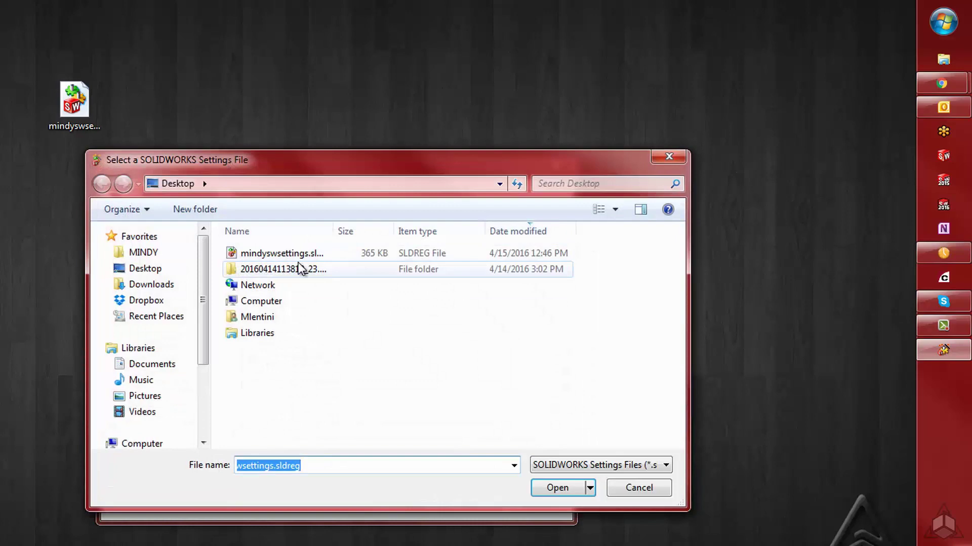
left_click(293, 256)
left_click(151, 269)
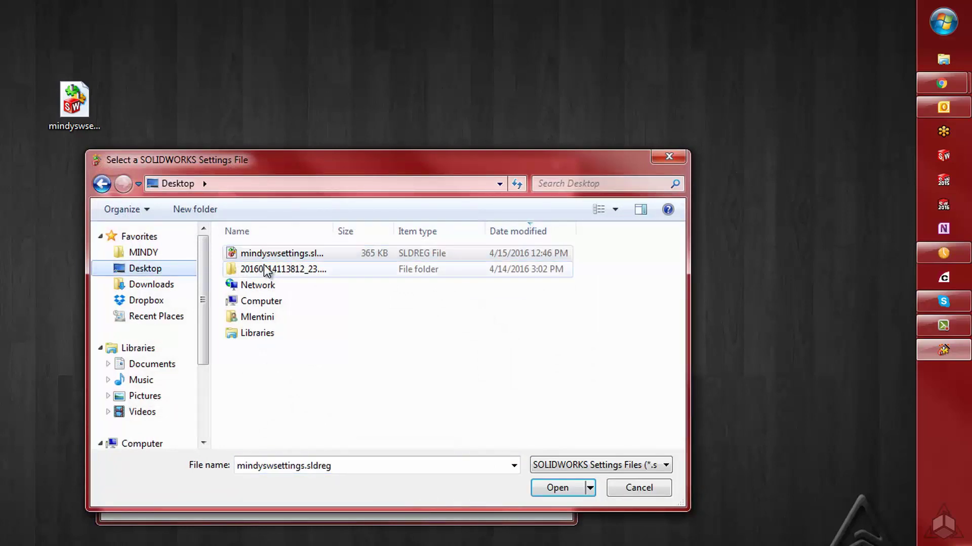
left_click(269, 251)
left_click(556, 488)
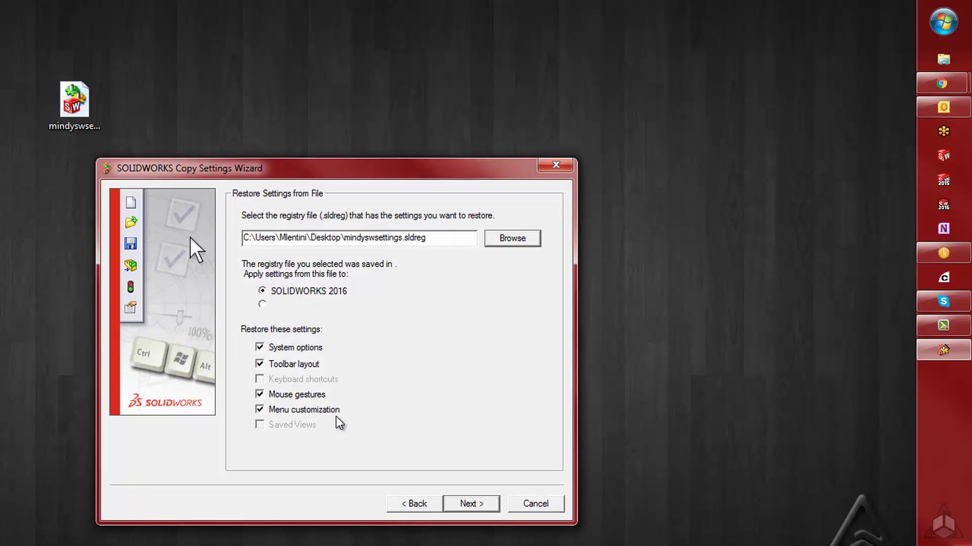
left_click(260, 394)
Step: Go to the destination page and pick Current user, leaving backup unchecked
left_click(471, 504)
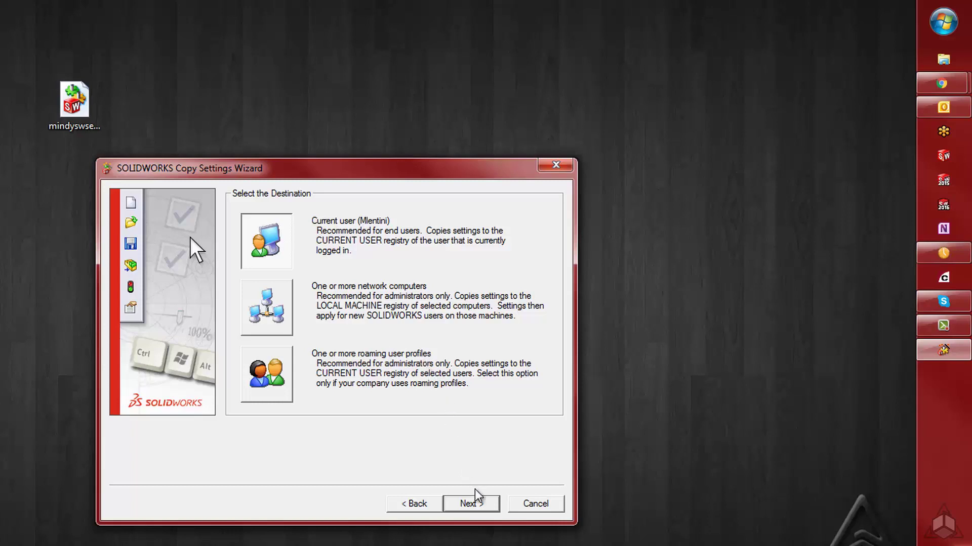
left_click(470, 504)
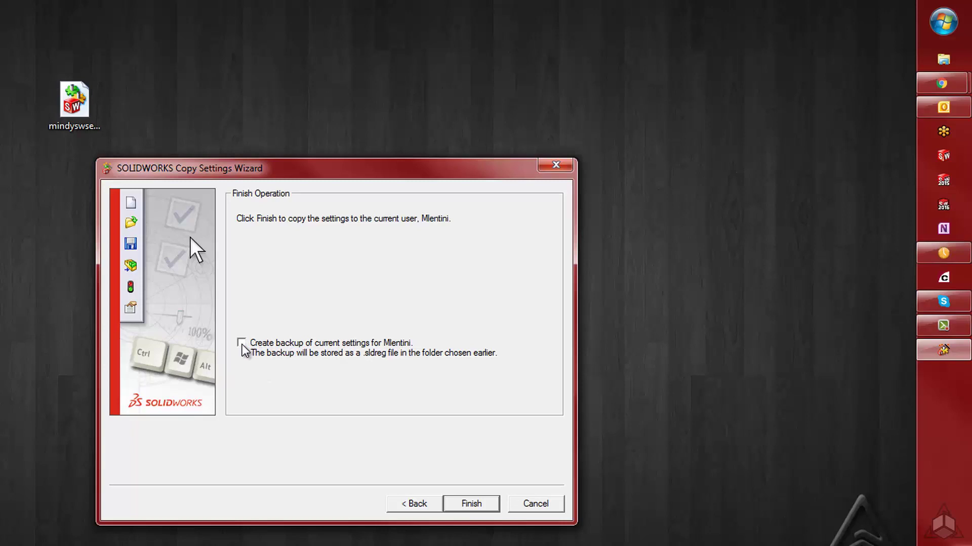
Step: Finish the restore and proceed without backing up the current settings
left_click(469, 506)
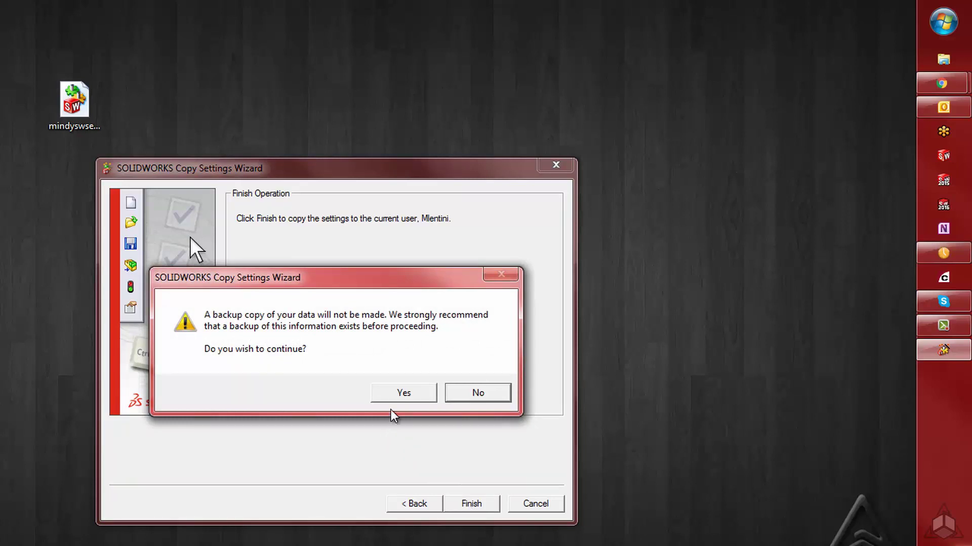
left_click(398, 394)
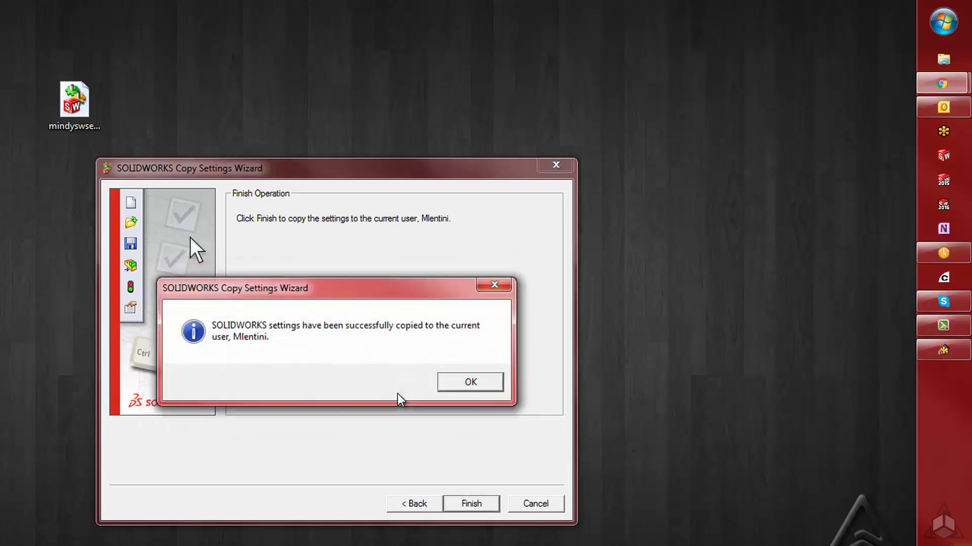